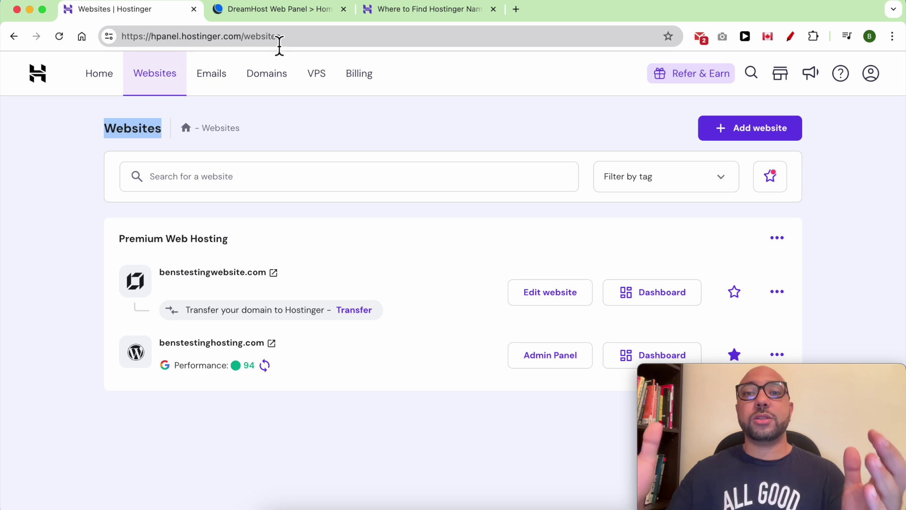
- Switch from the Hostinger websites list to the DreamHost Web Panel tab
click(285, 14)
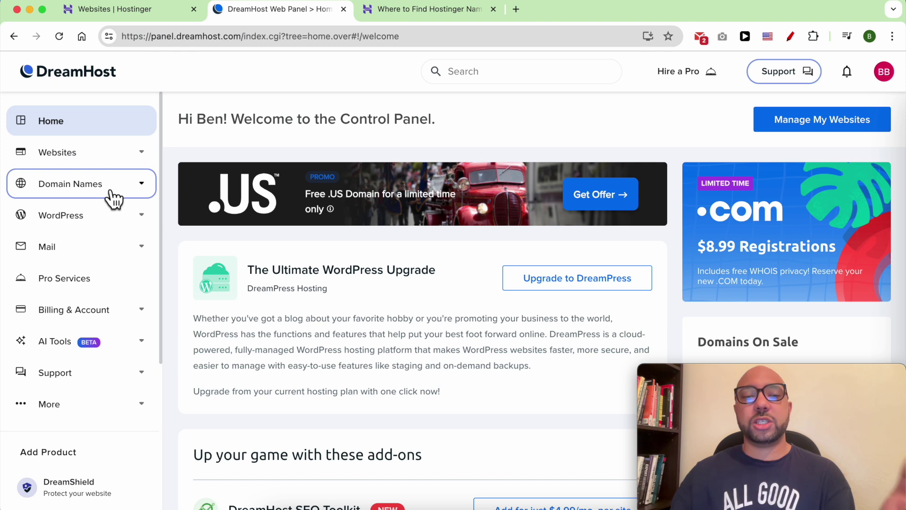
- Go to Domain Names > Manage Registrations and open Whois Info for benstestingdomain.com
click(118, 193)
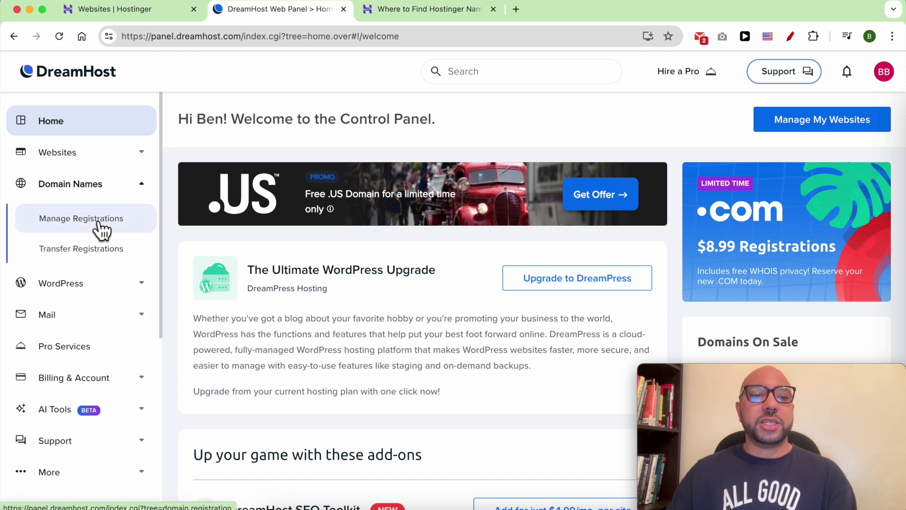
click(110, 226)
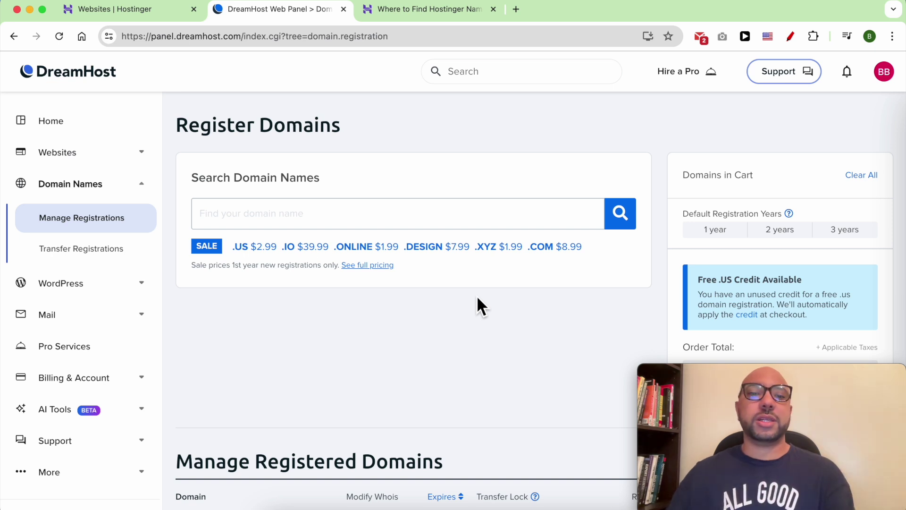
scroll(481, 312, down, 2)
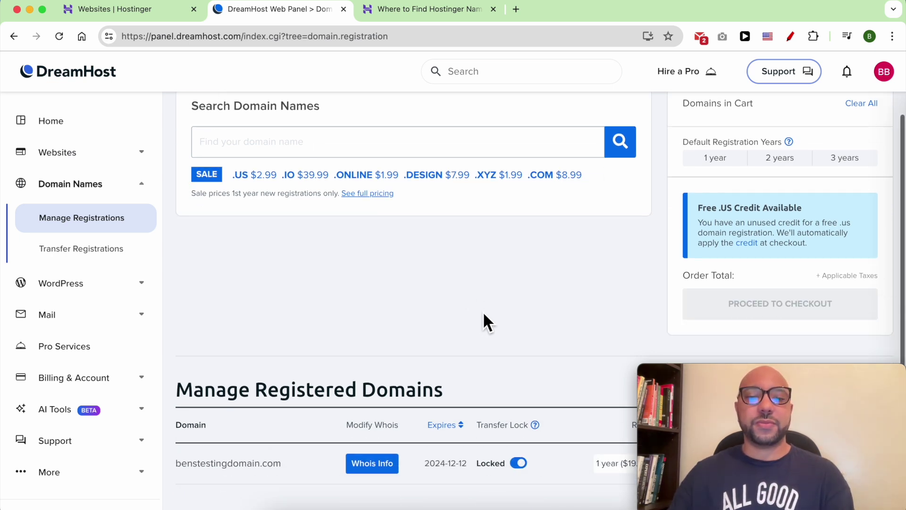
triple_click(213, 467)
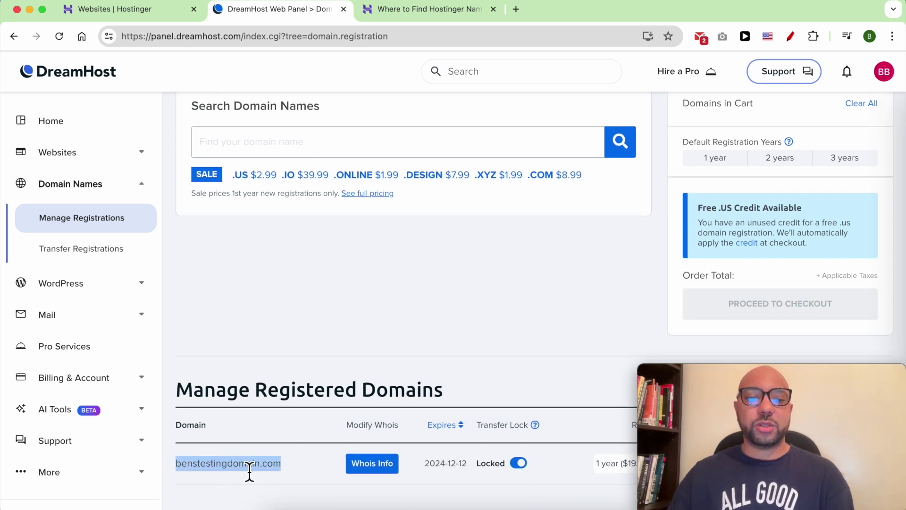
drag(687, 359, 687, 219)
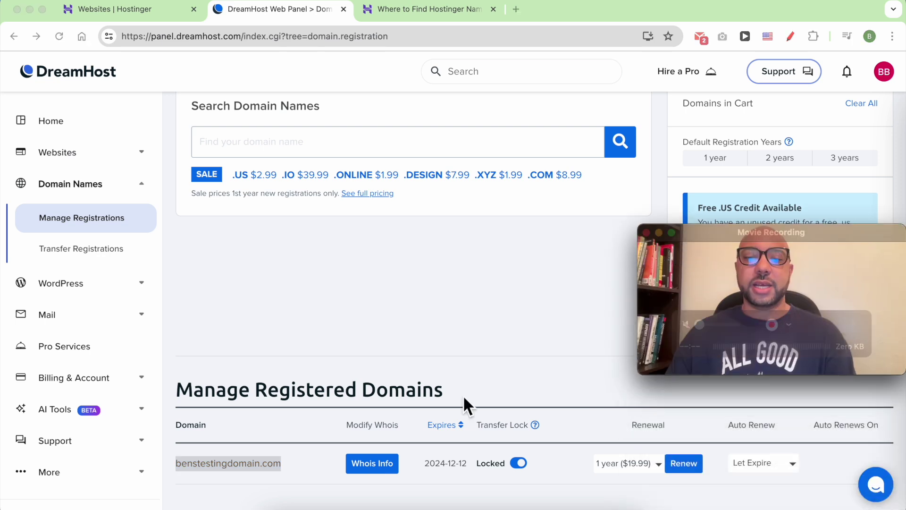
click(378, 468)
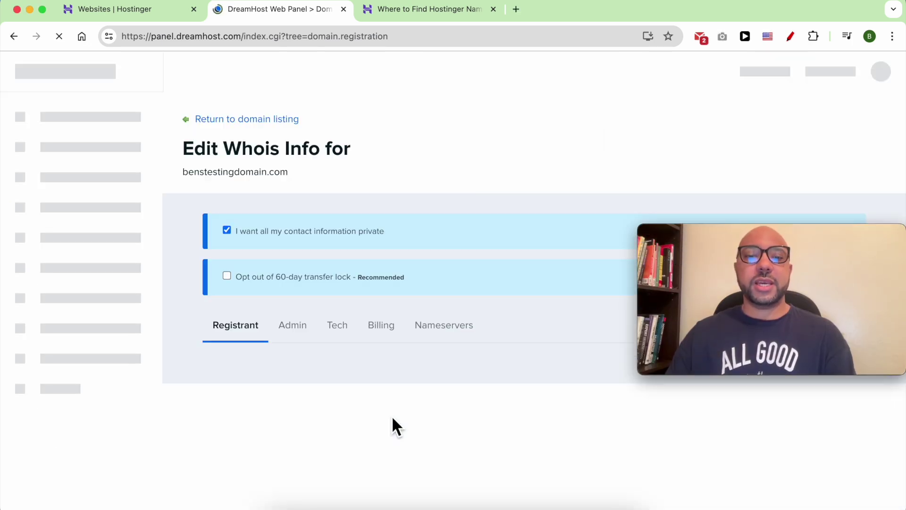
scroll(425, 318, down, 2)
- Choose "Use another host's nameservers" on the Nameservers tab, then bring up the Hostinger nameserver article
click(453, 210)
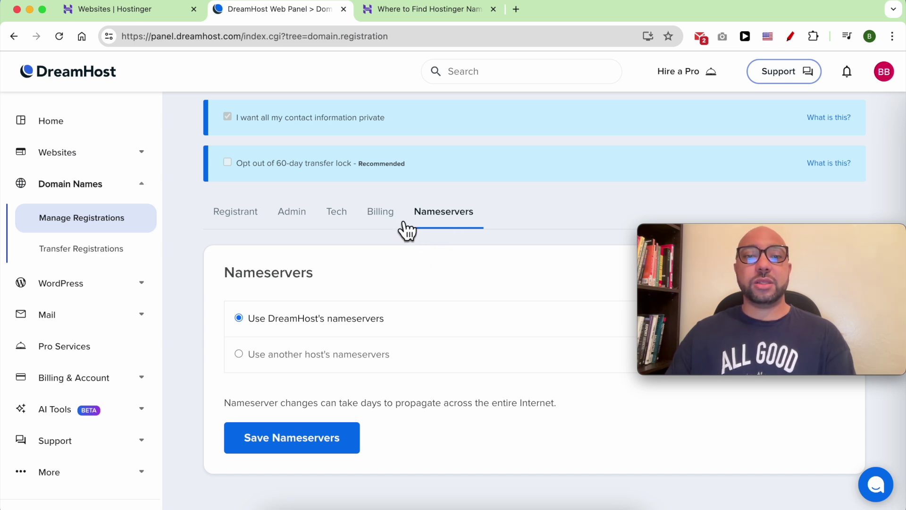
click(338, 368)
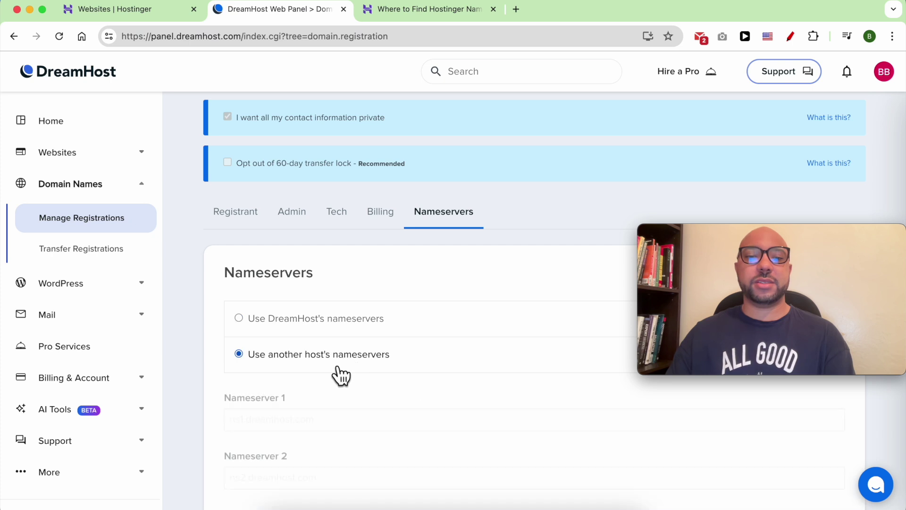
click(299, 420)
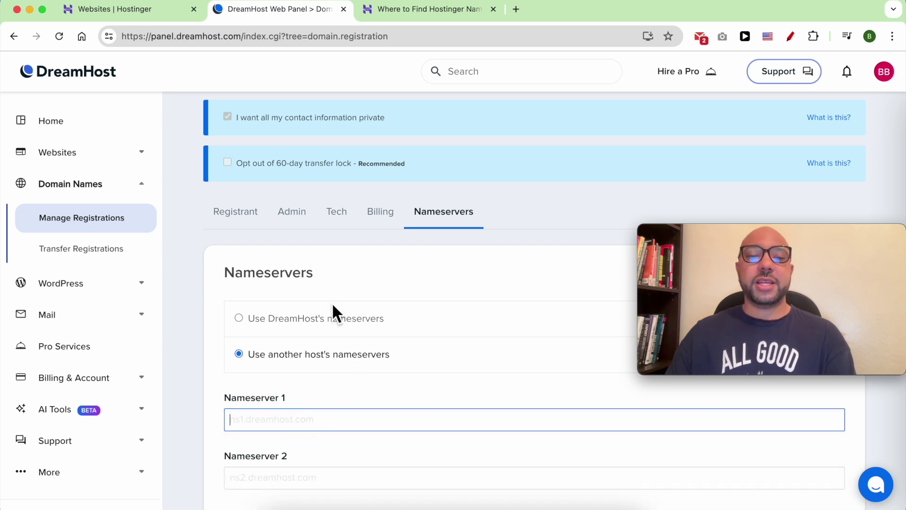
click(431, 17)
- Copy ns1.dns-parking.com from the Hostinger article into Nameserver 1
drag(257, 90, 79, 90)
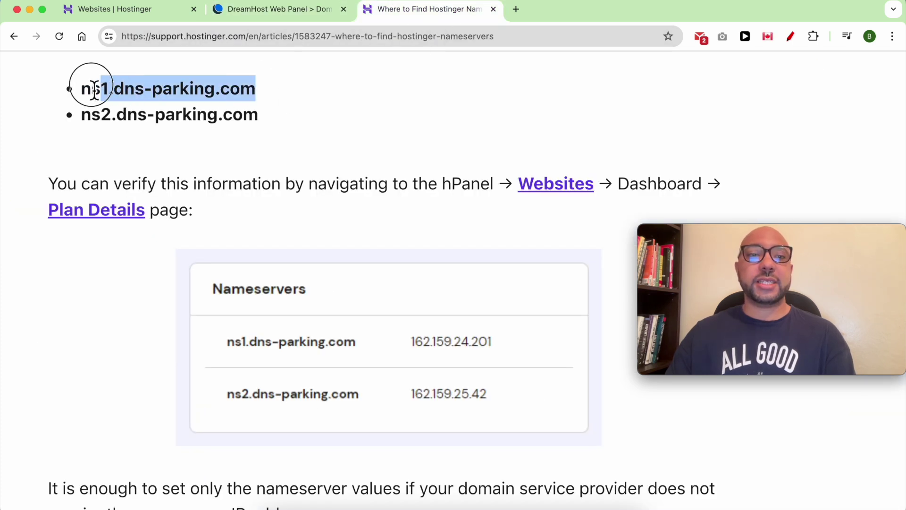
right_click(131, 94)
click(141, 116)
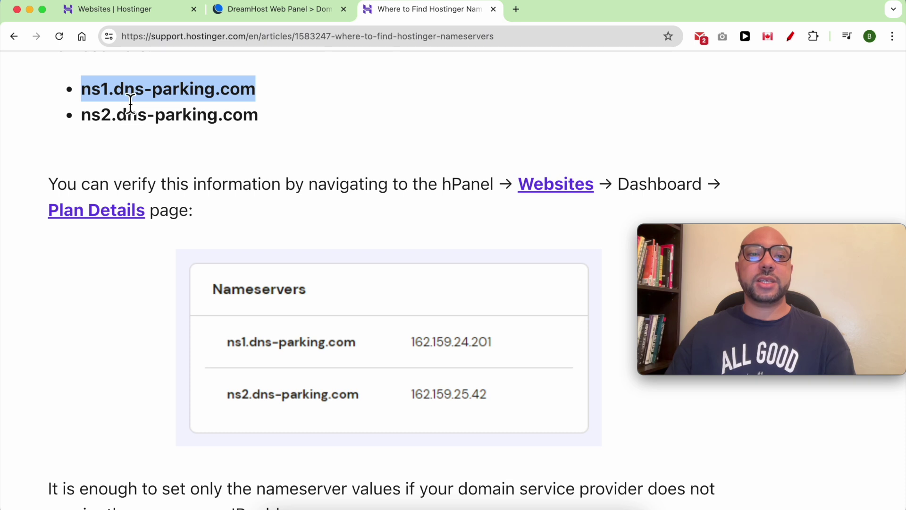
click(277, 15)
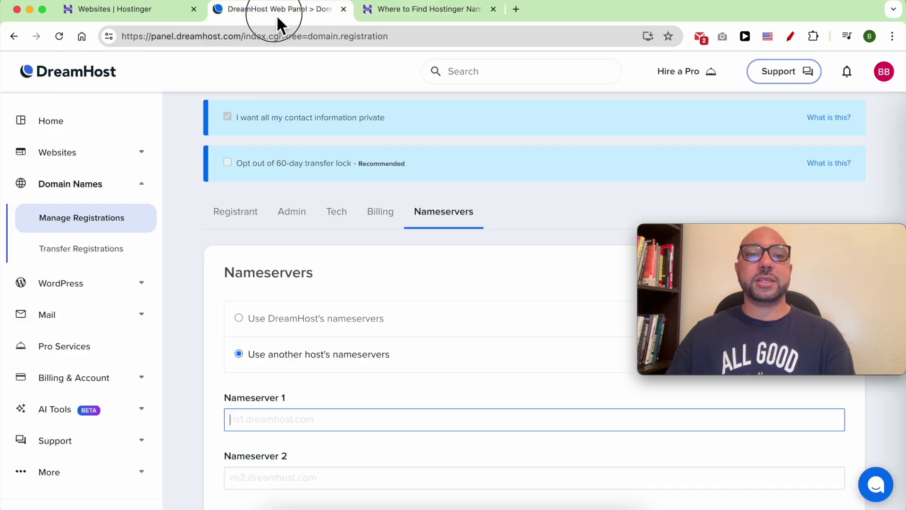
click(277, 423)
key(super+v)
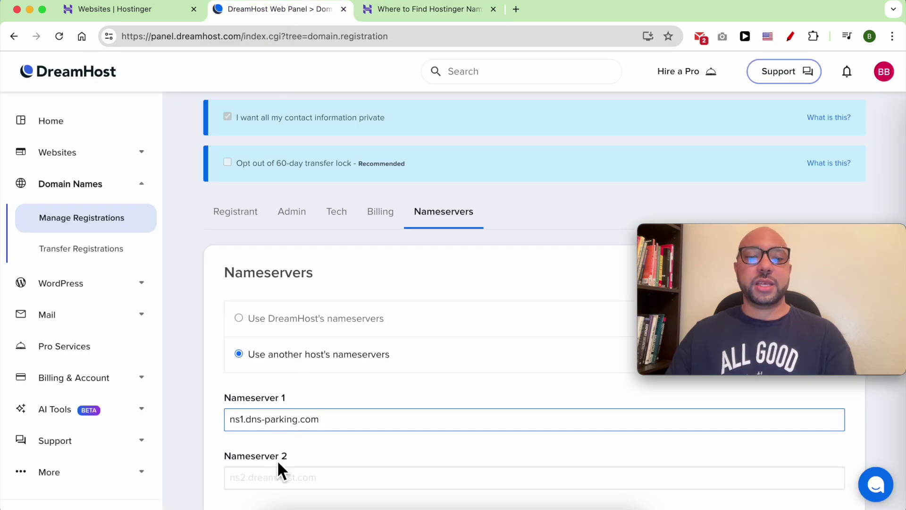
- Copy ns2.dns-parking.com into Nameserver 2 and save the nameservers
click(425, 9)
drag(261, 116, 62, 115)
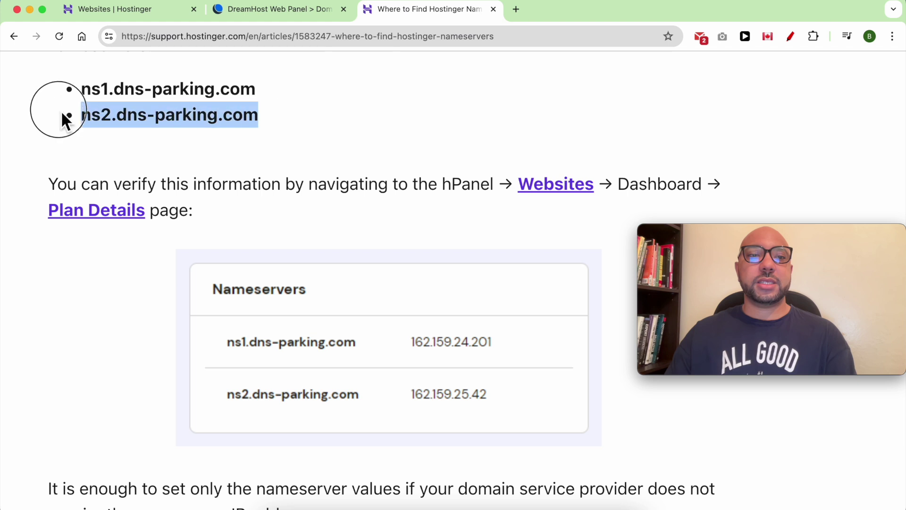
right_click(130, 115)
click(152, 138)
click(297, 9)
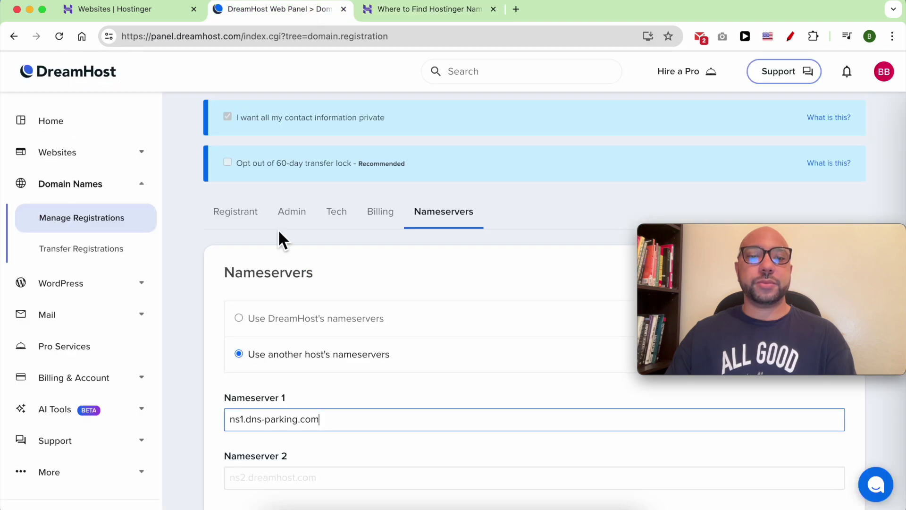
right_click(260, 473)
click(293, 334)
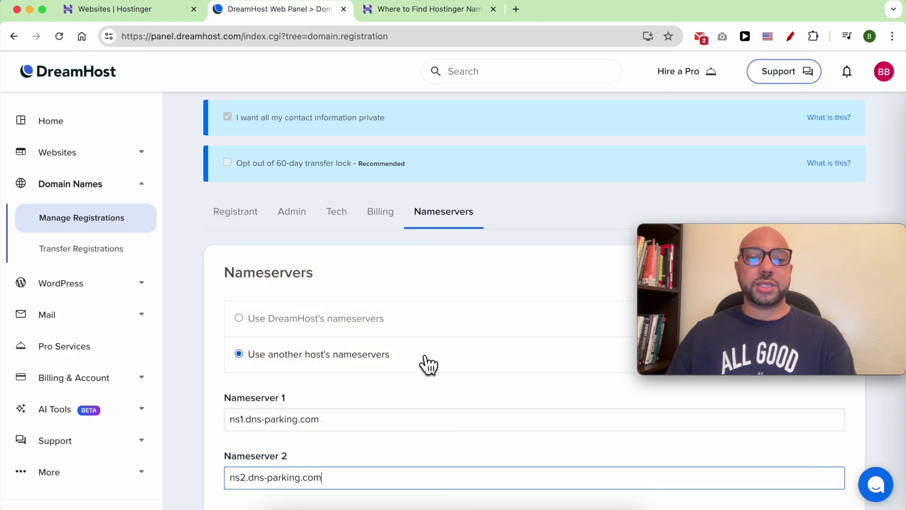
scroll(425, 361, down, 3)
click(279, 449)
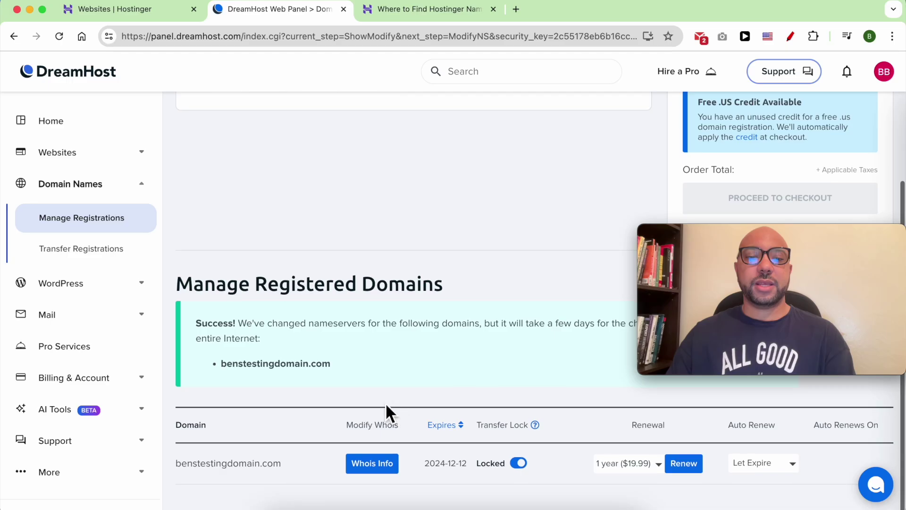
triple_click(230, 467)
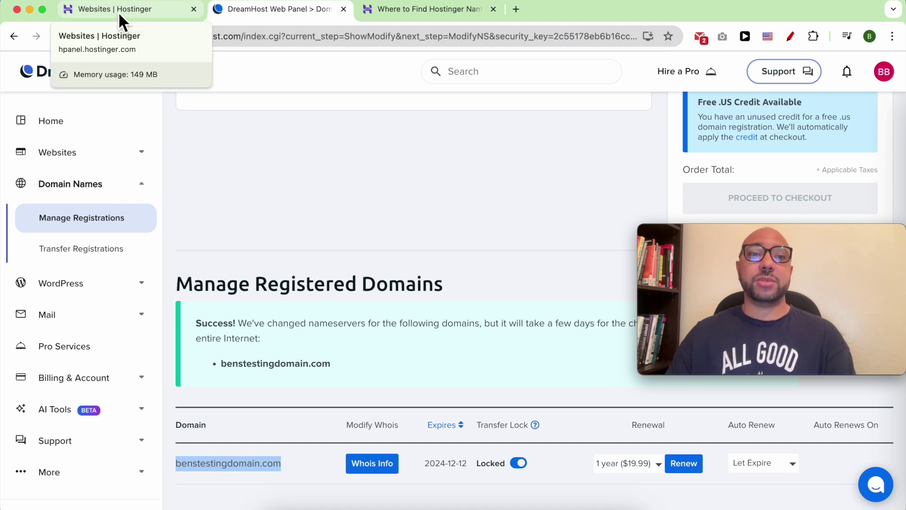
- Back in the Hostinger websites list, start Add website and view all options
click(118, 11)
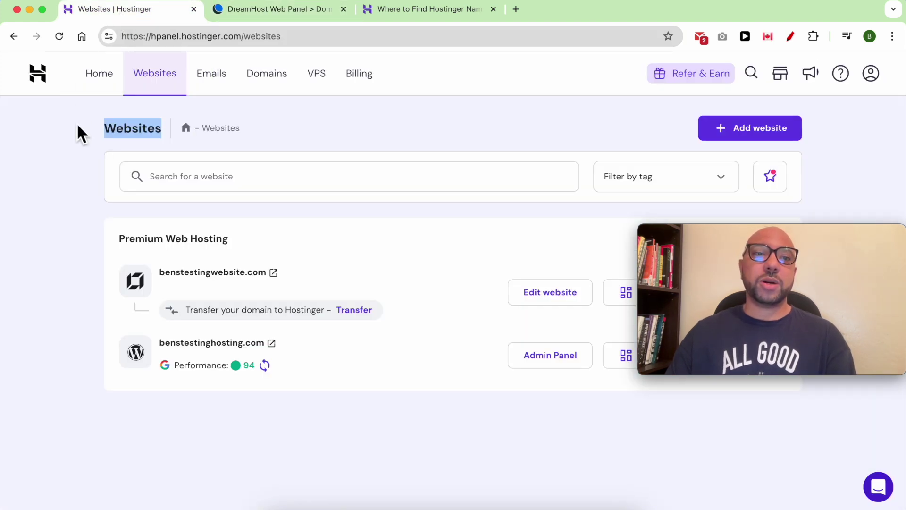
click(607, 147)
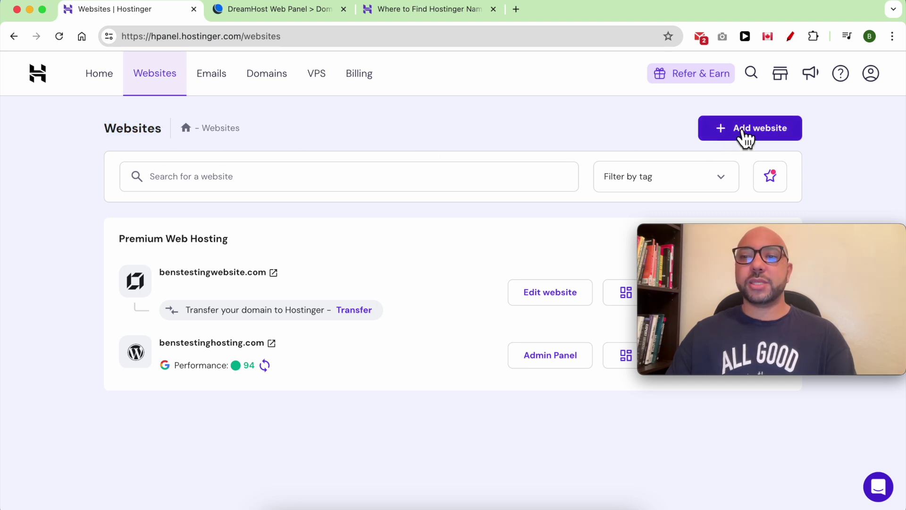
click(776, 139)
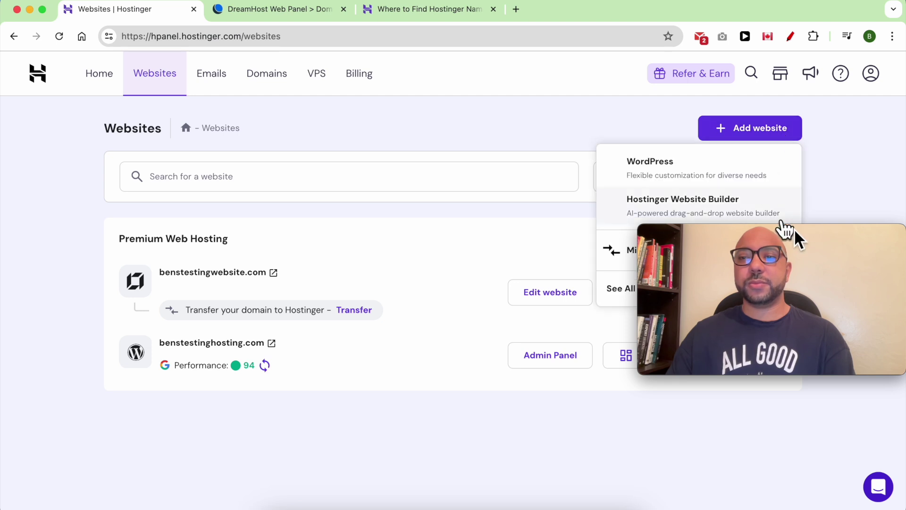
drag(752, 235, 750, 374)
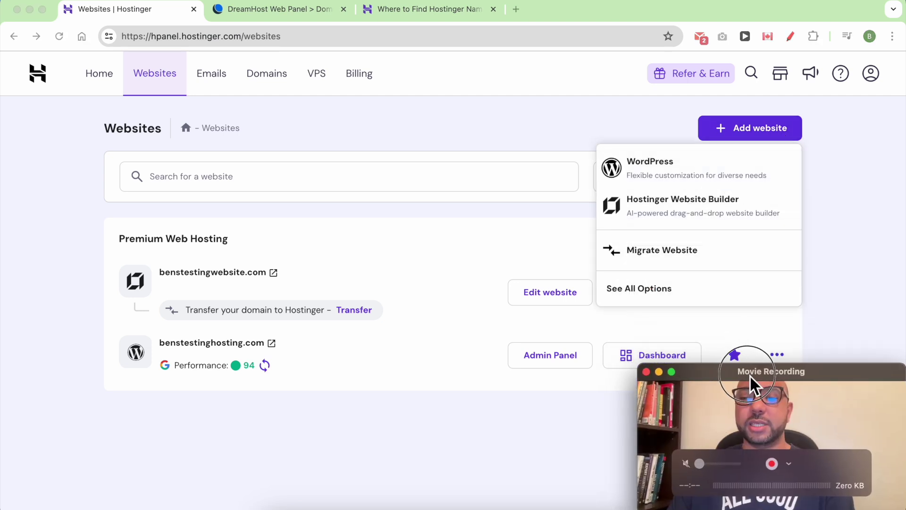
click(641, 298)
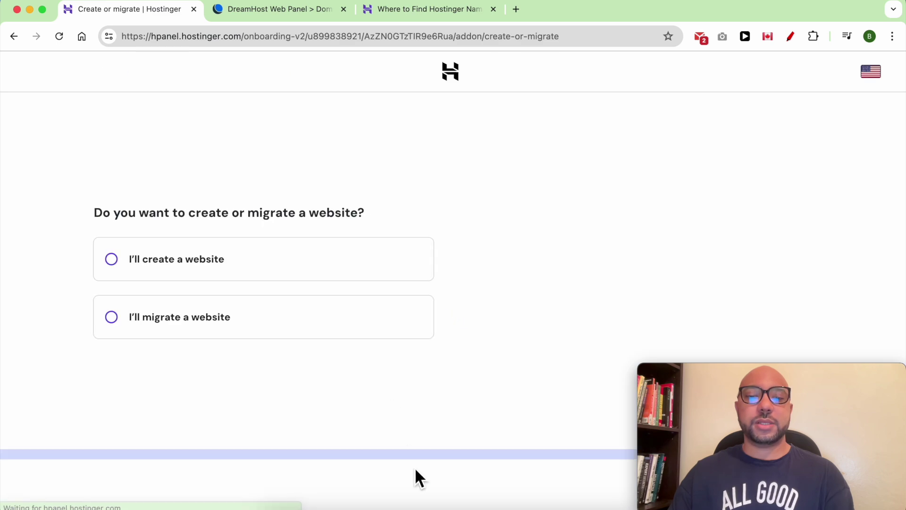
- Choose "I'll create a website" and skip the website platform selection
click(212, 261)
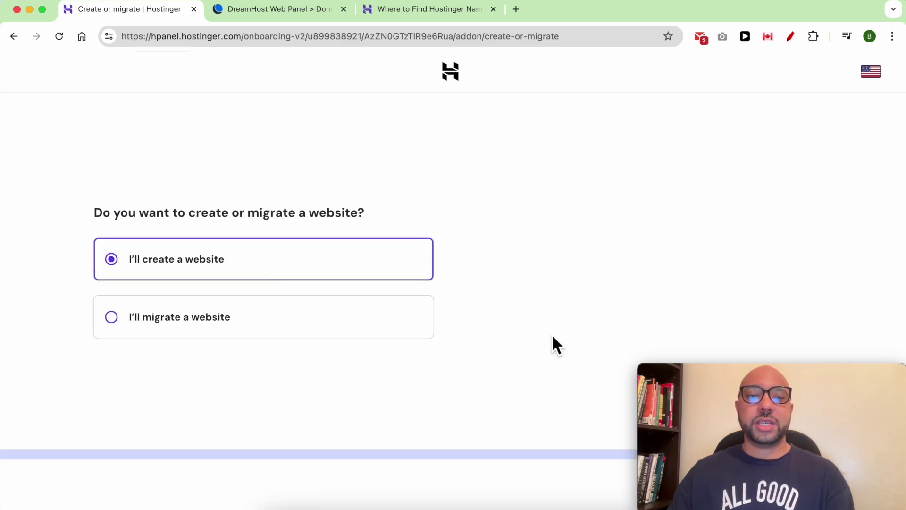
drag(705, 378, 710, 249)
click(755, 487)
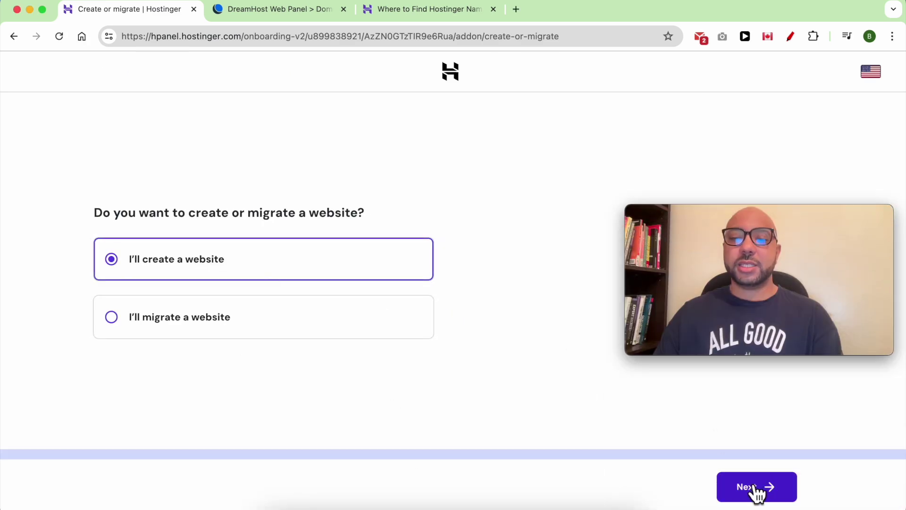
click(758, 491)
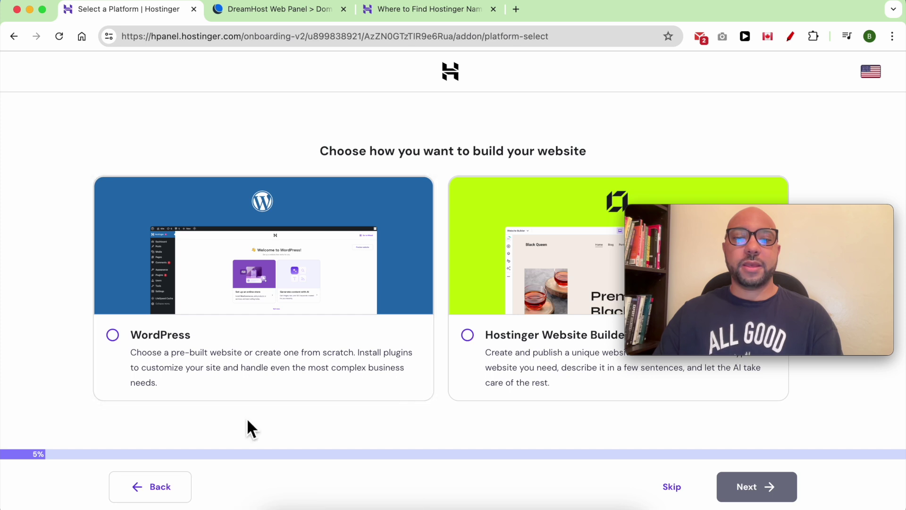
click(673, 487)
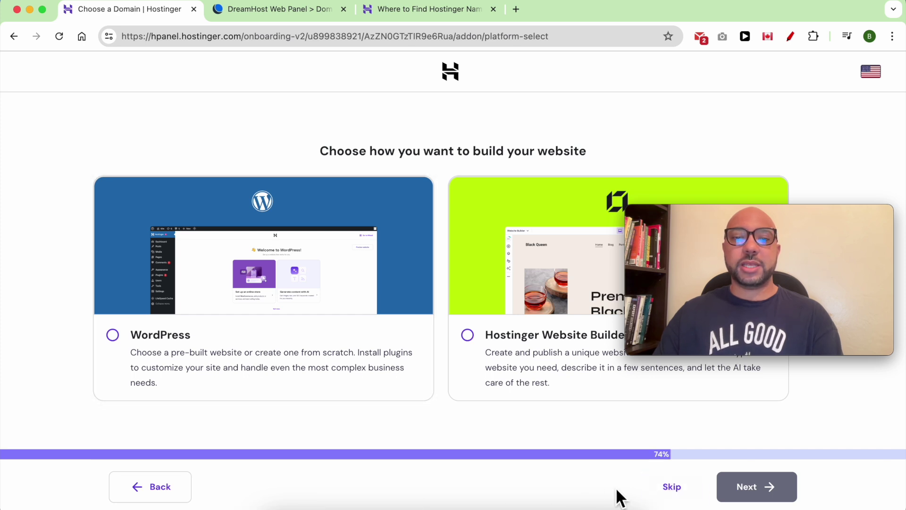
click(747, 486)
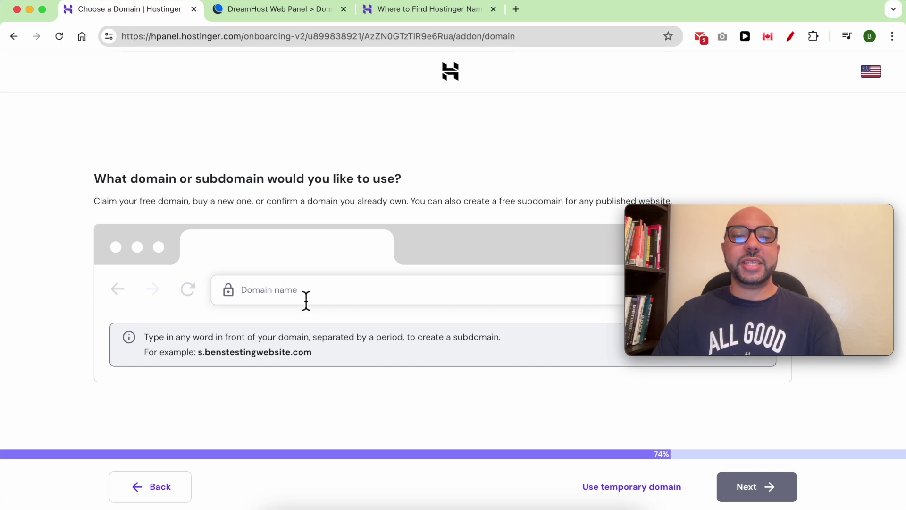
- Enter benstestingdomain.com, pick the registered-domain ownership option, and continue
click(326, 295)
text(benstestingdomain.com)
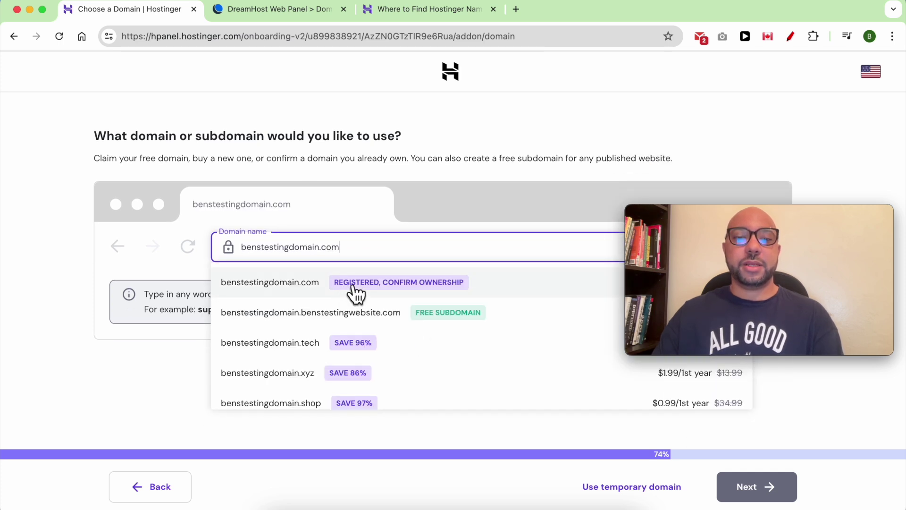
click(416, 290)
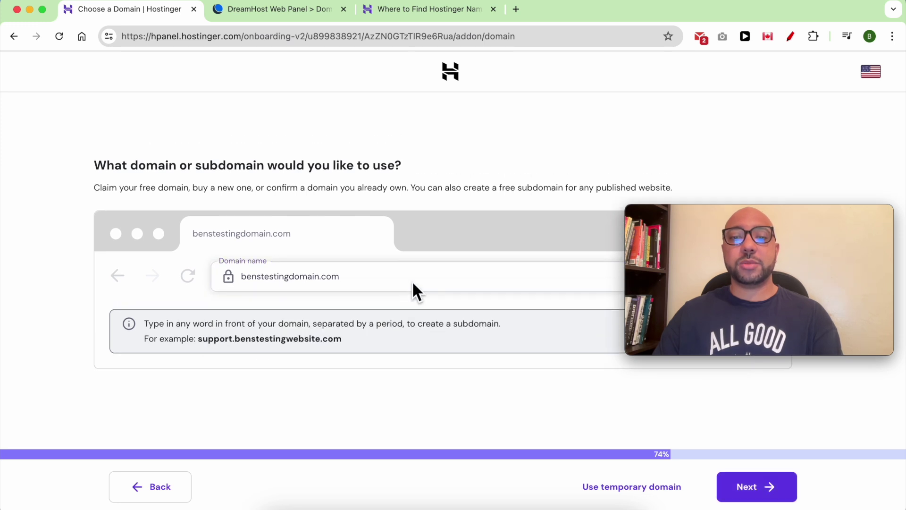
drag(684, 216, 682, 126)
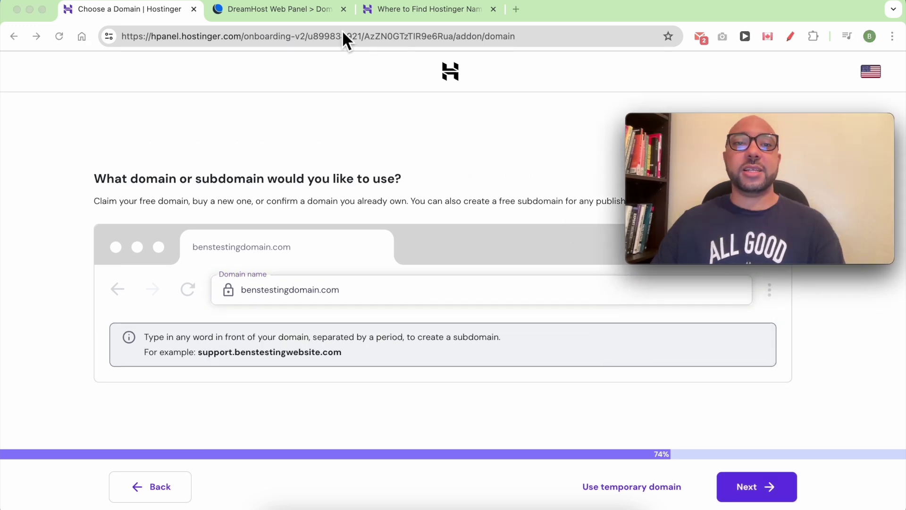
click(276, 10)
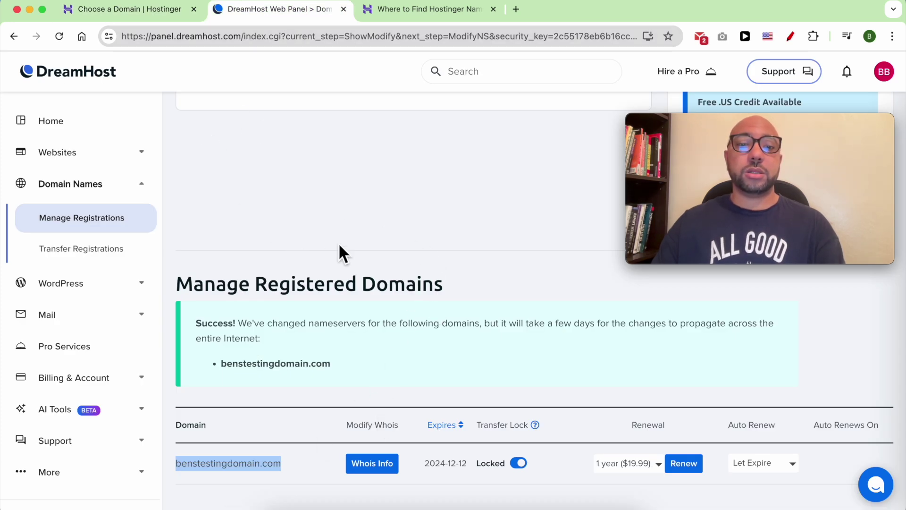
click(130, 11)
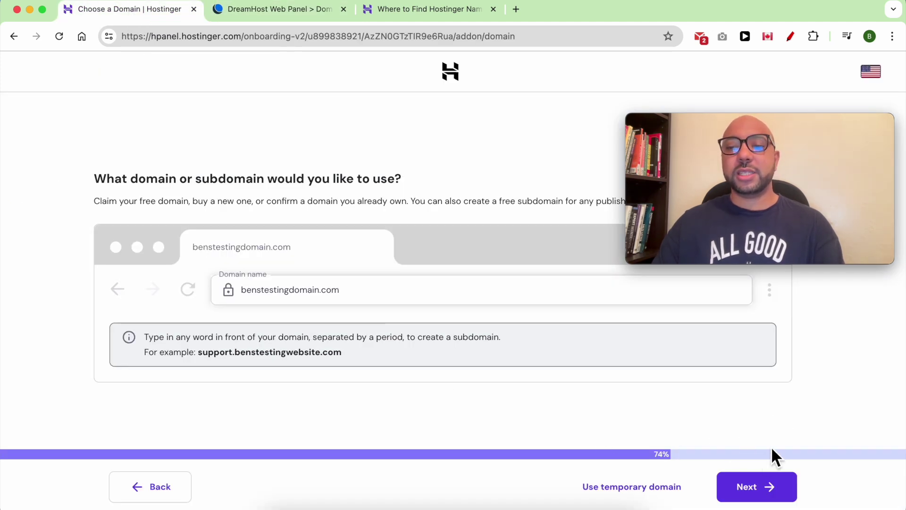
click(758, 489)
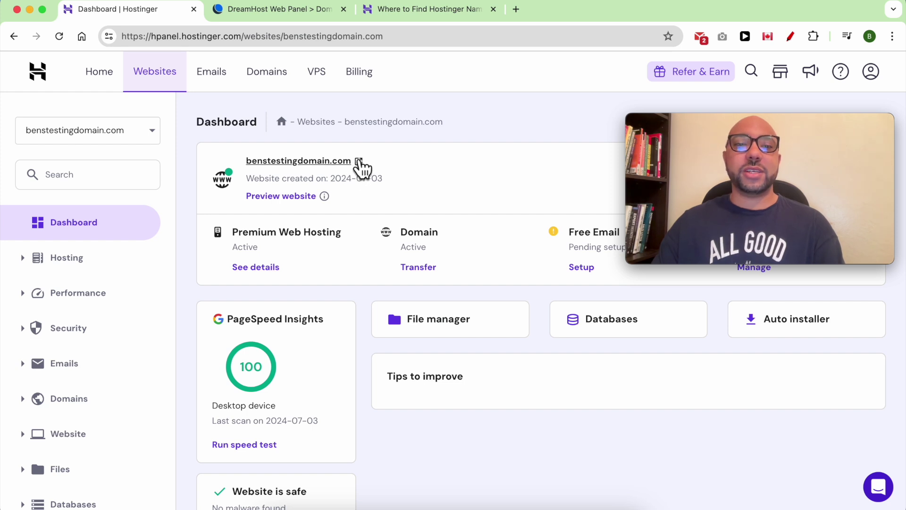
- Select the benstestingdomain.com name on the new website's dashboard
triple_click(386, 166)
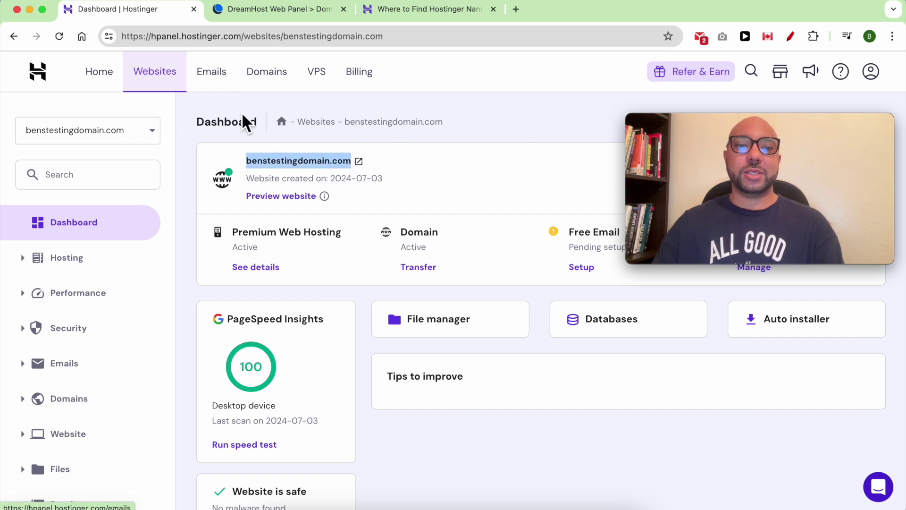